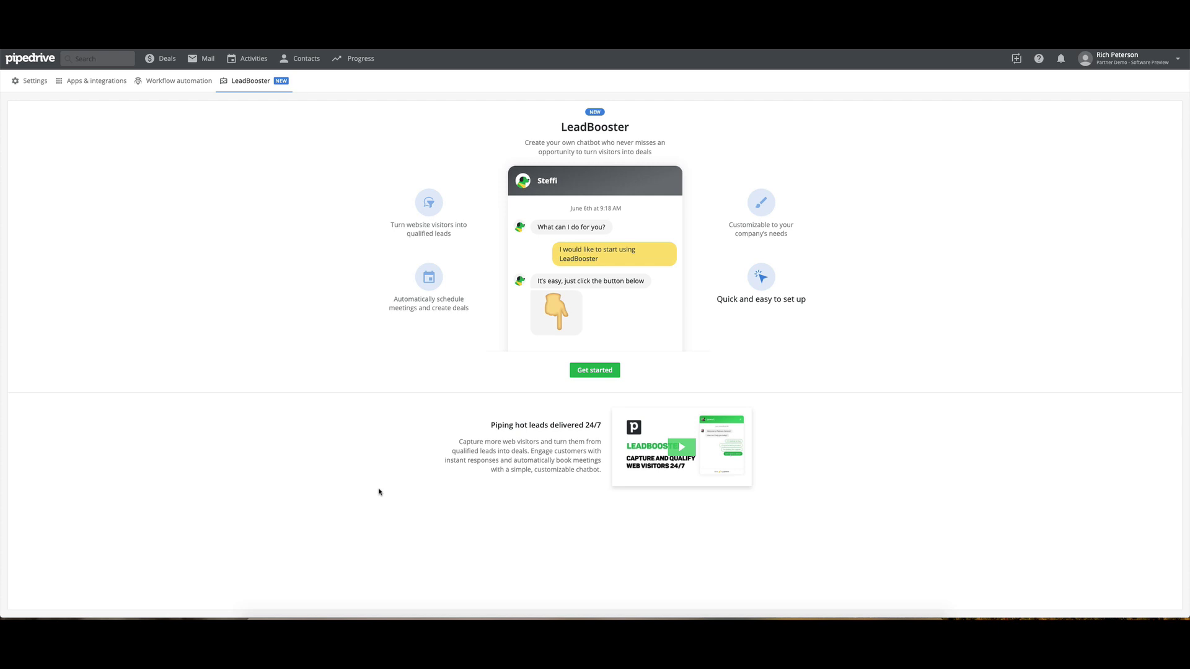
- Start the LeadBooster chatbot setup with the red and white theme, continuing to the Profile step
left_click(590, 375)
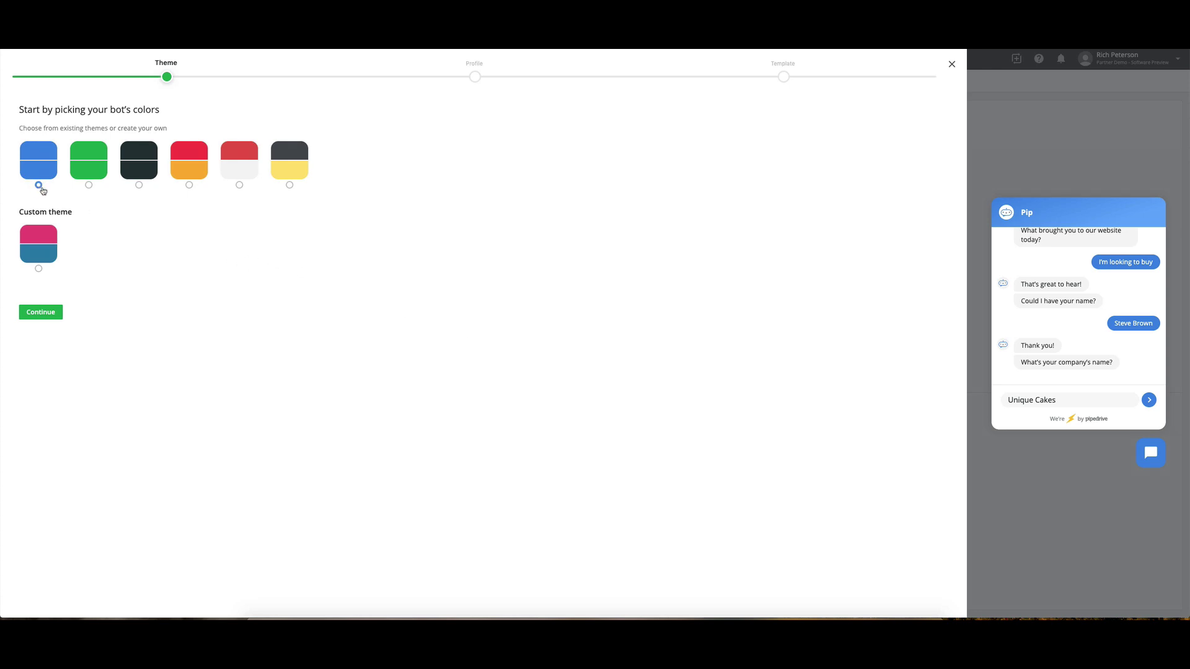
left_click(240, 186)
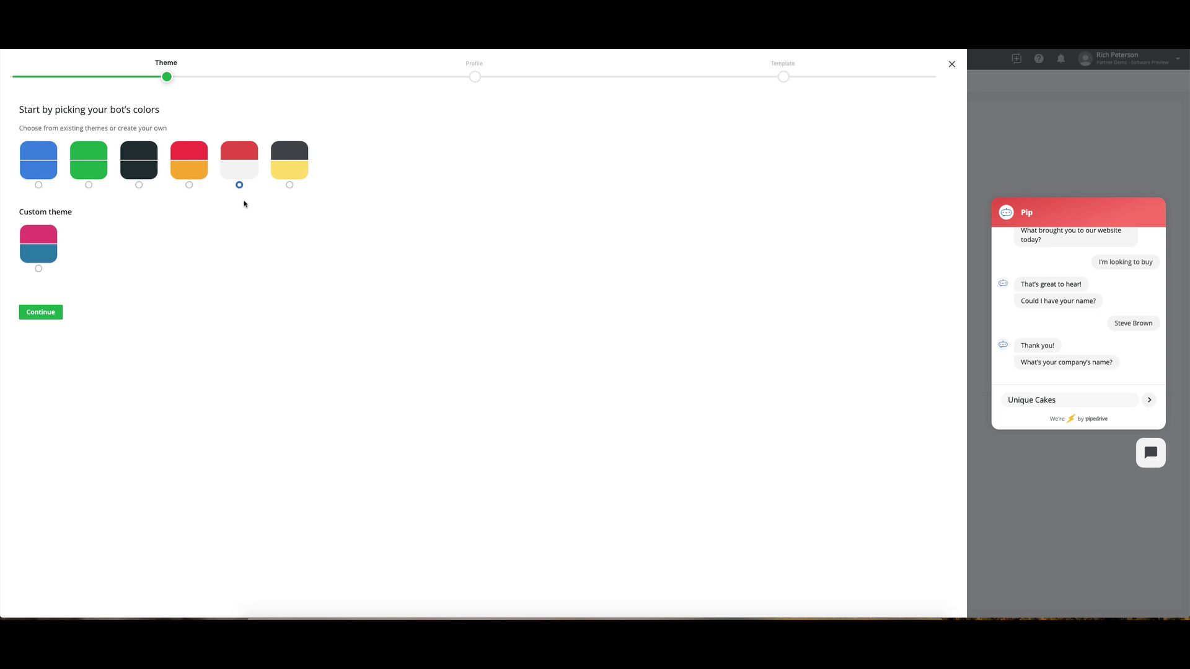
left_click(51, 312)
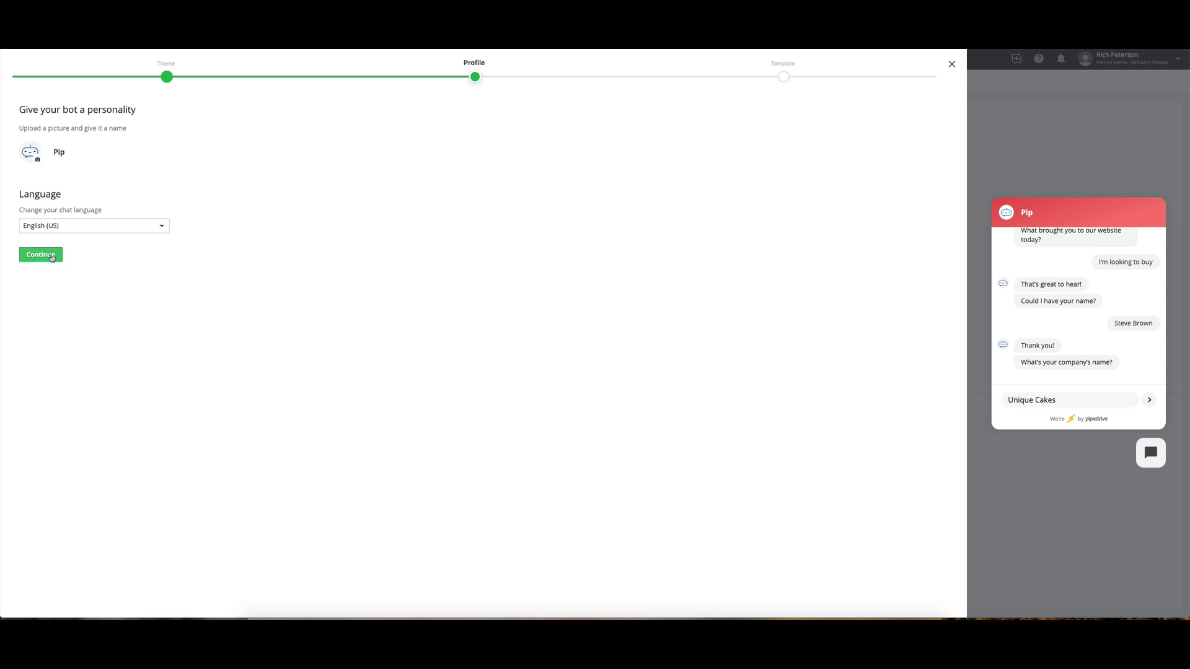
- Keep the Pip profile, preview Book more meetings and Qualify and route leads, then create the Get more leads playbook
left_click(51, 256)
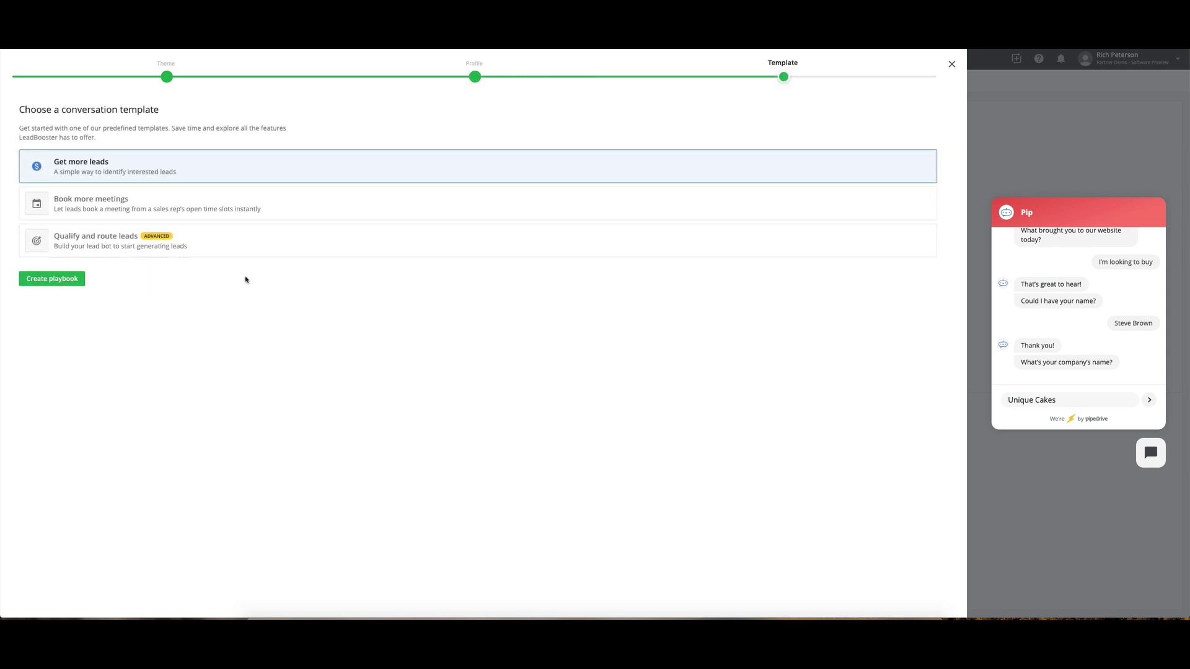
left_click(117, 204)
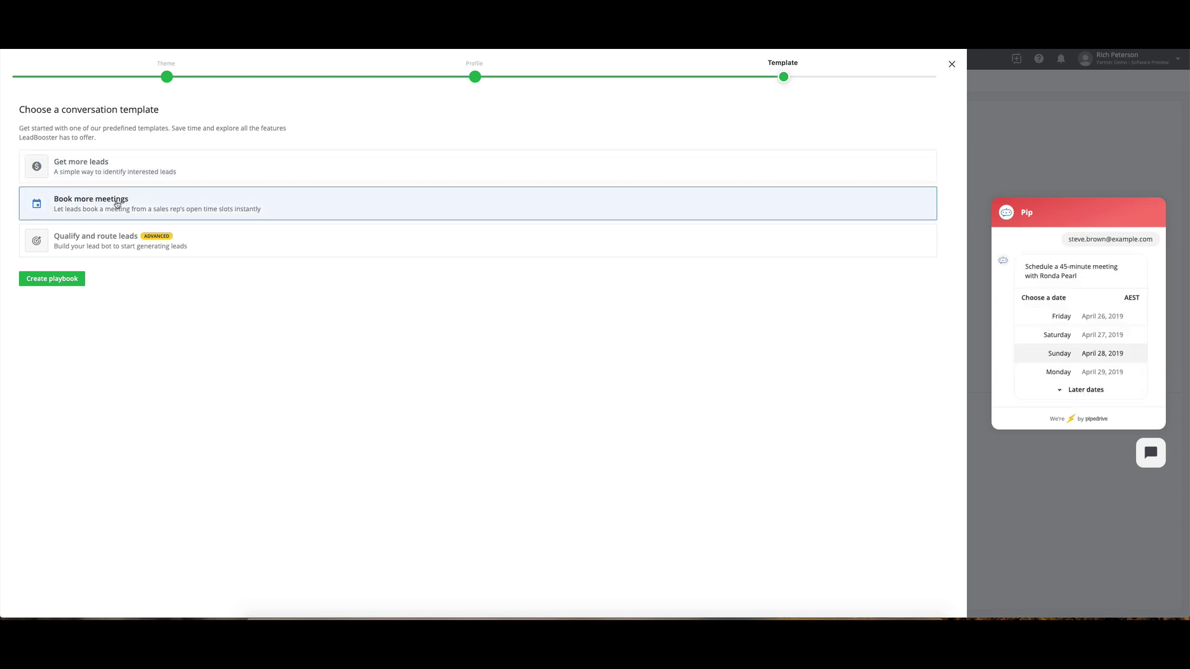
left_click(112, 253)
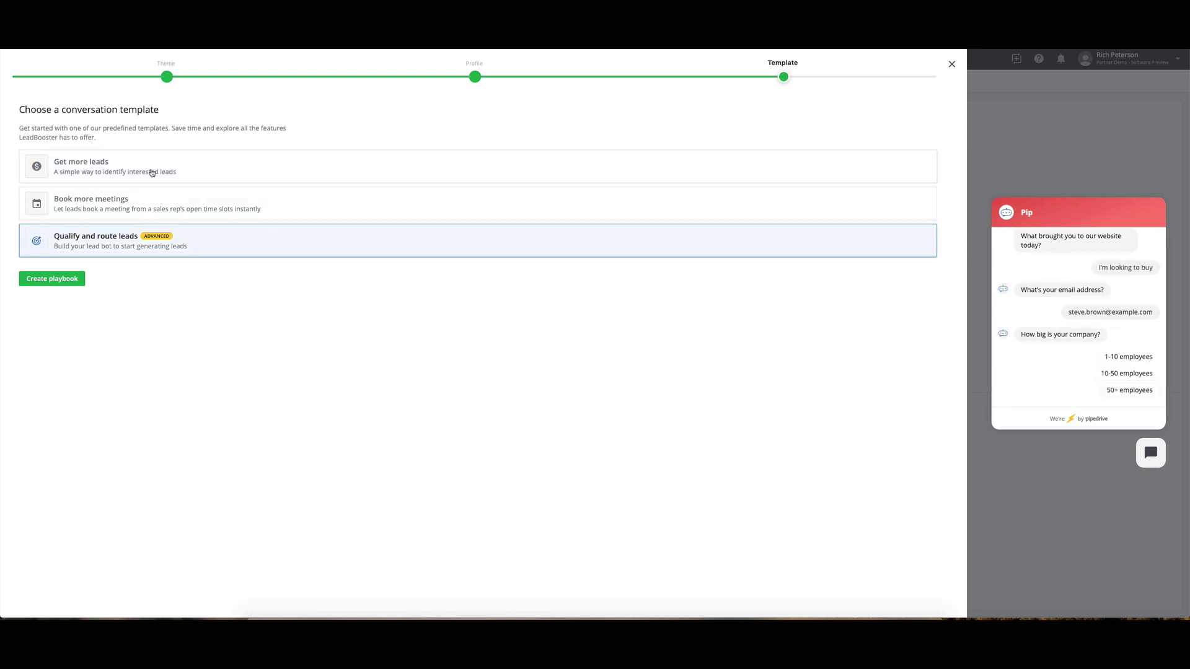
left_click(150, 171)
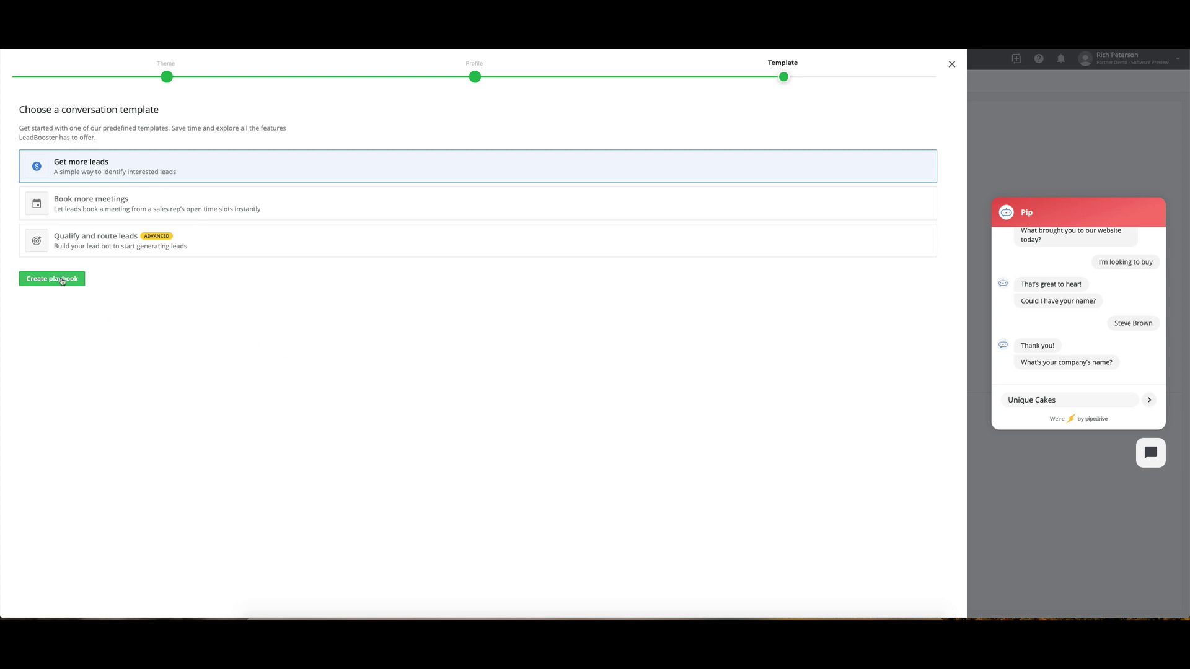
left_click(70, 279)
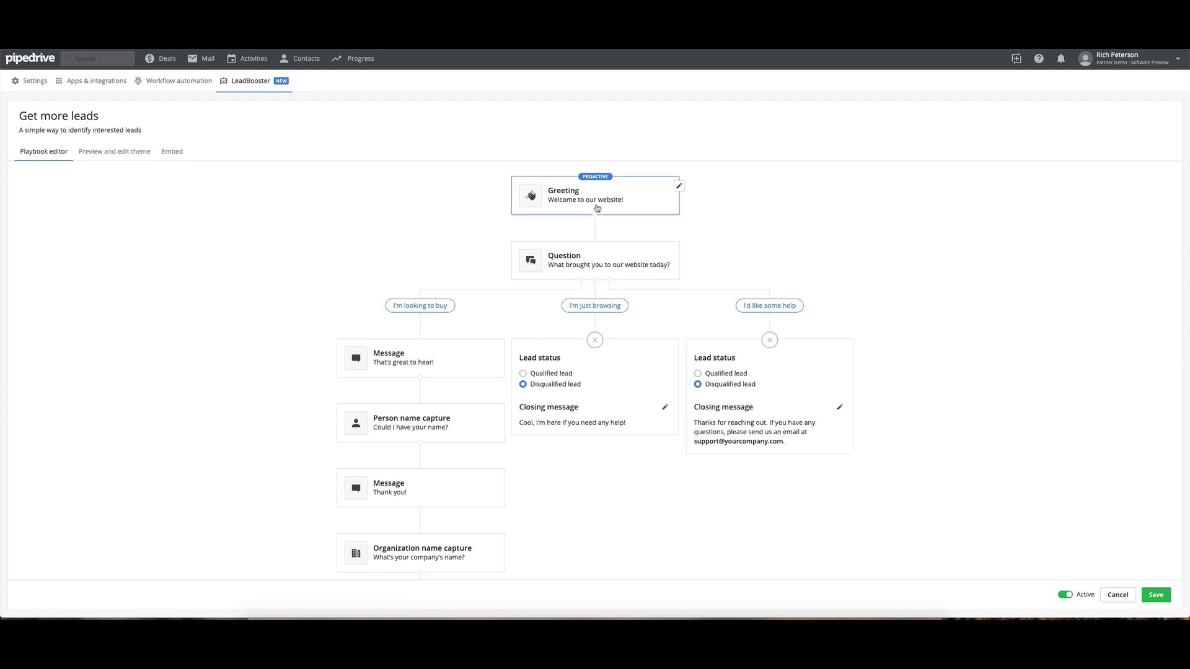
left_click(679, 187)
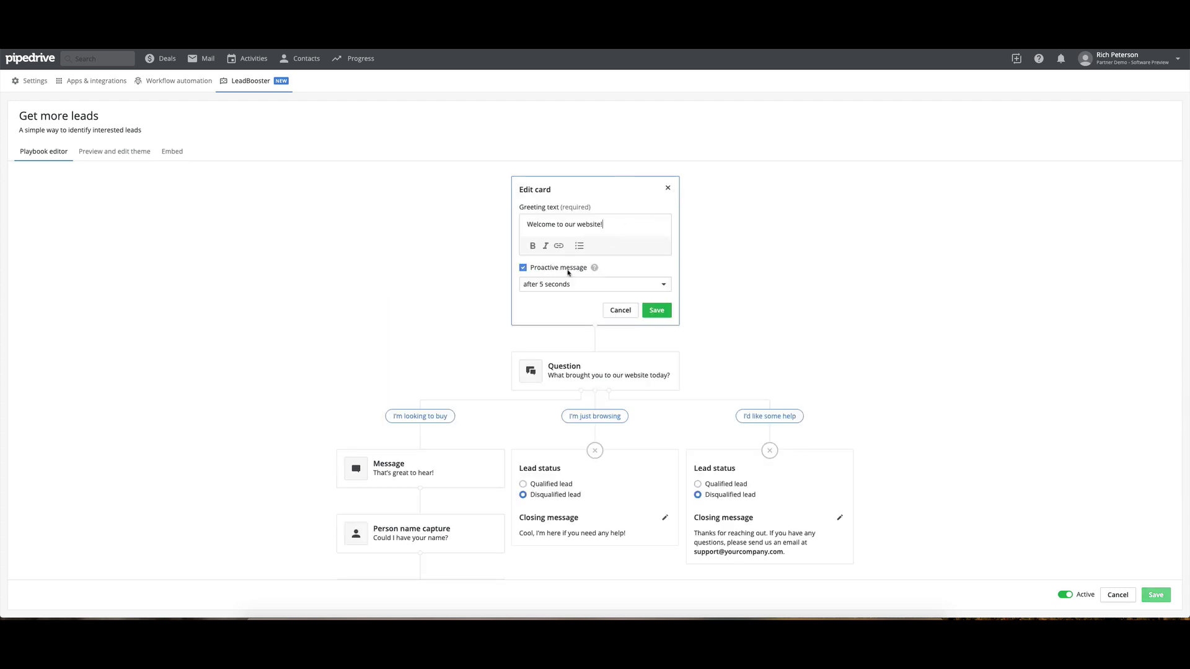
left_click(613, 310)
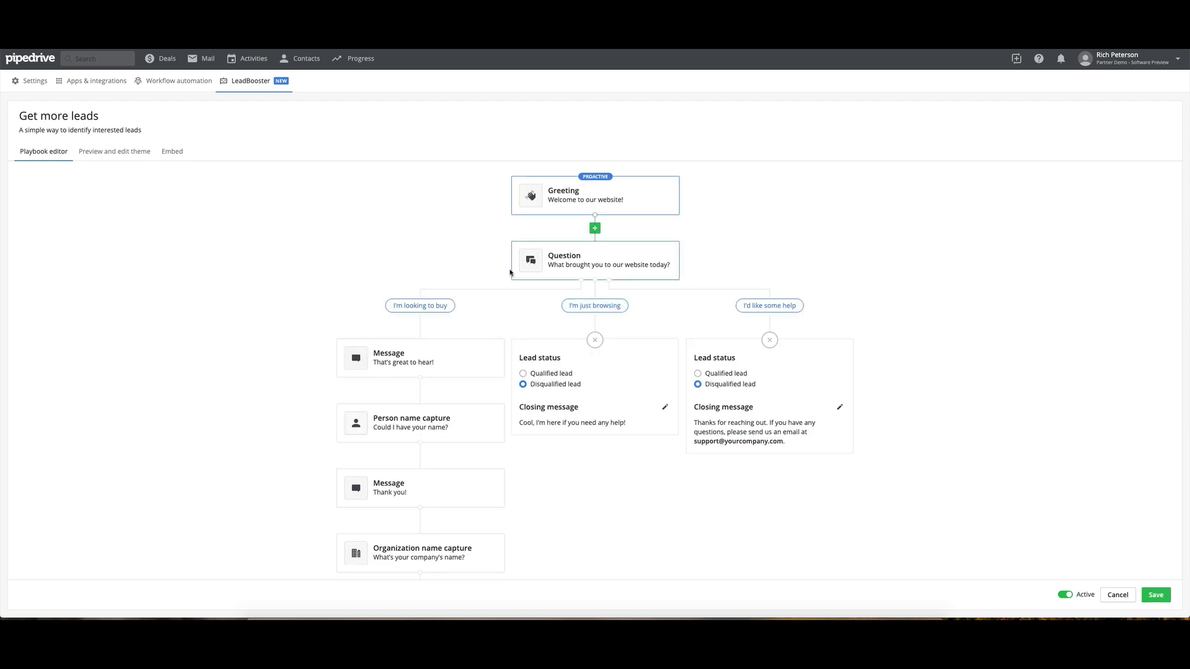
left_click(678, 251)
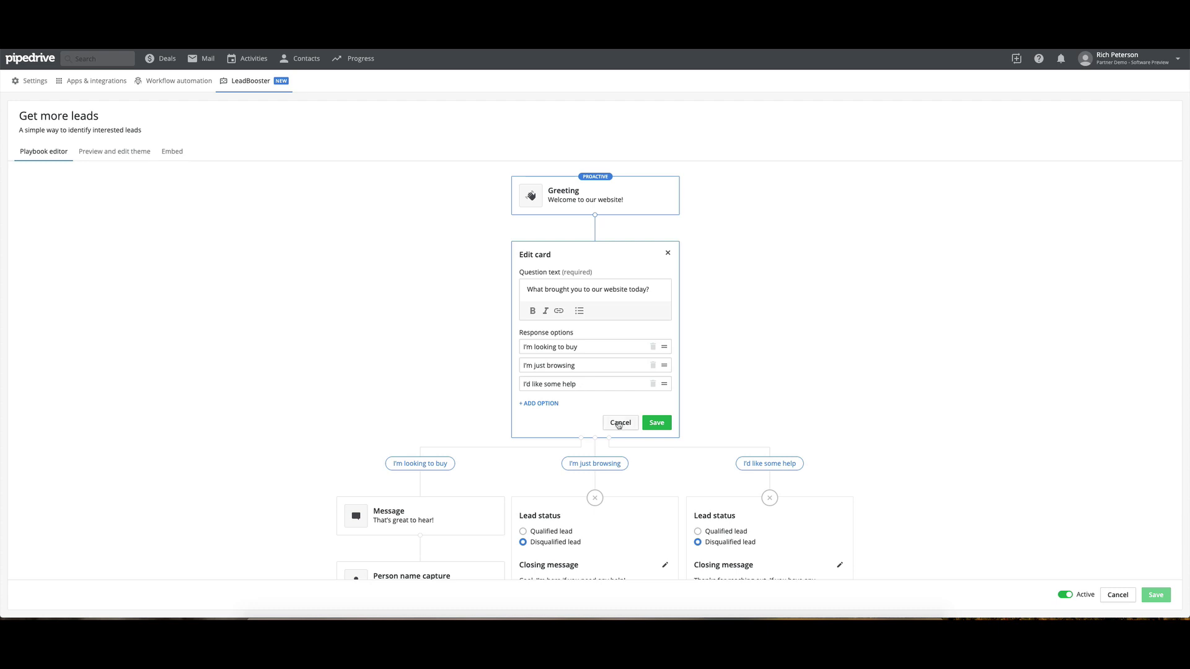
left_click(620, 423)
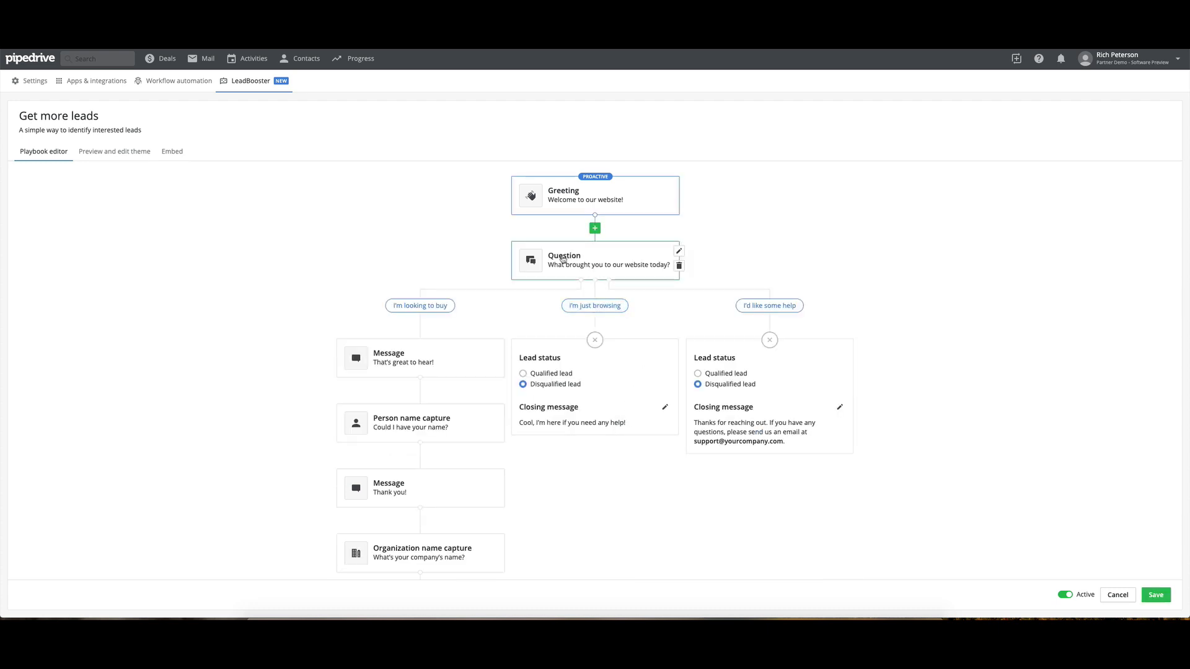
left_click(426, 309)
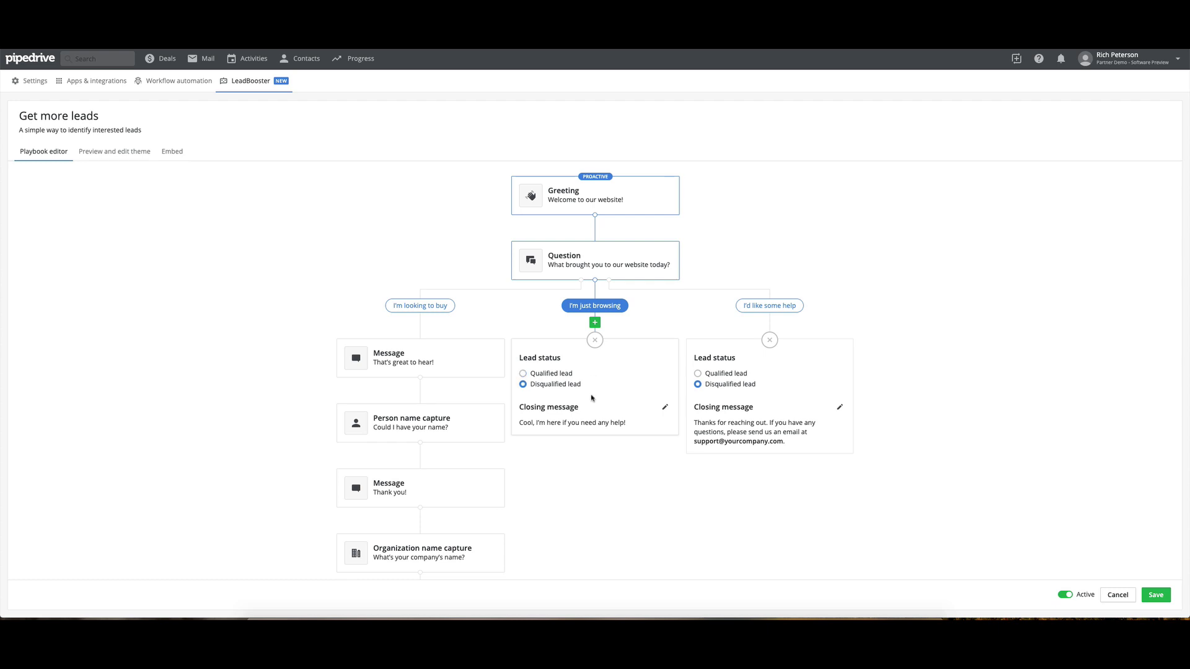
left_click(665, 407)
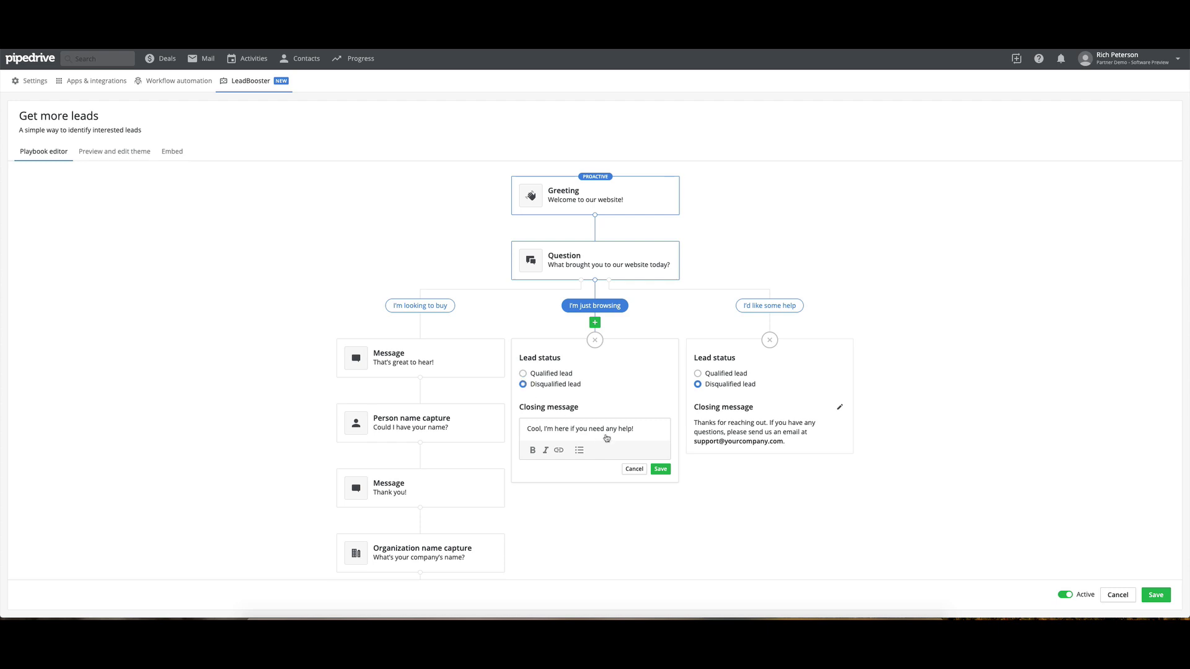
left_click(660, 469)
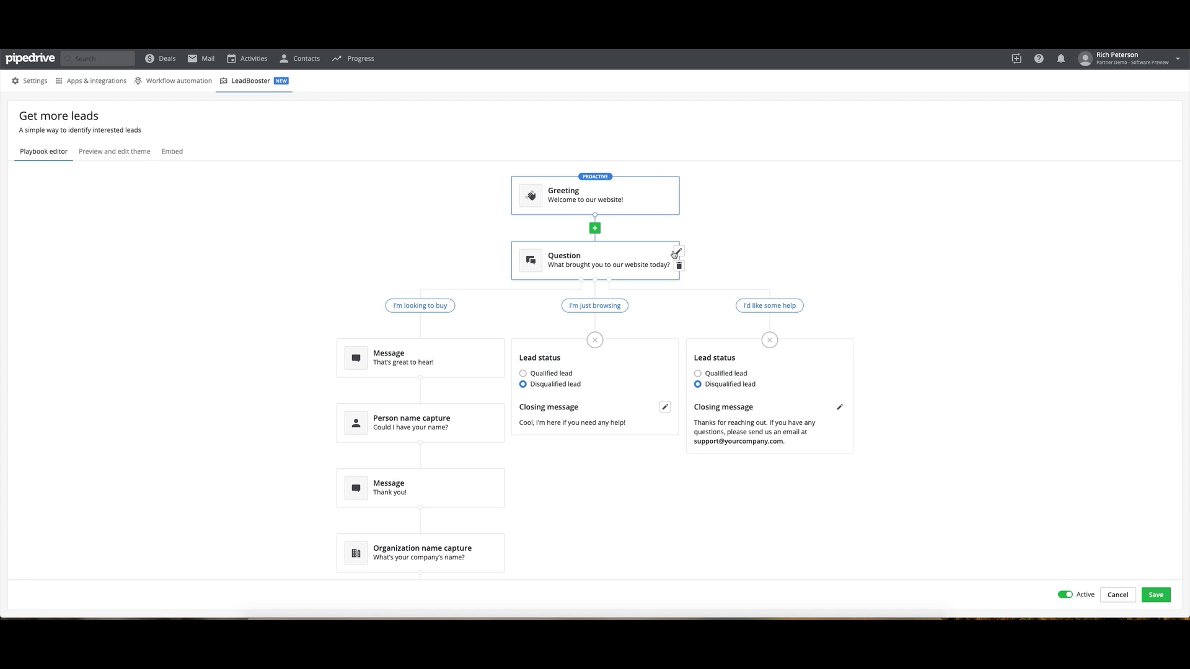
left_click(677, 252)
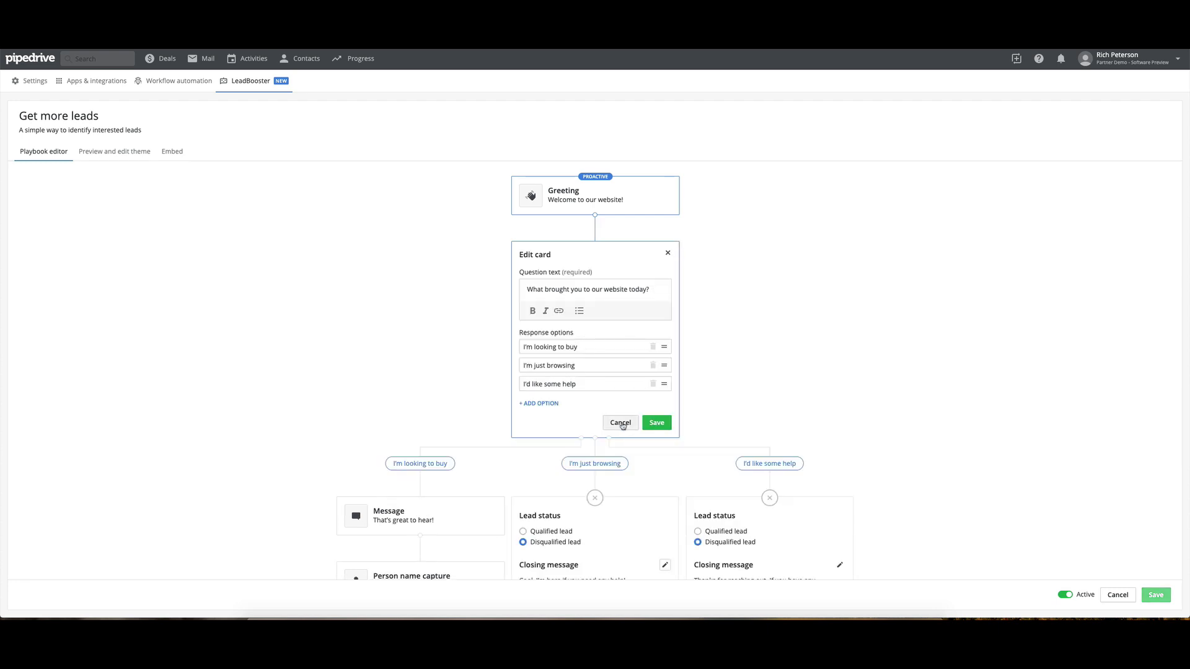
left_click(621, 423)
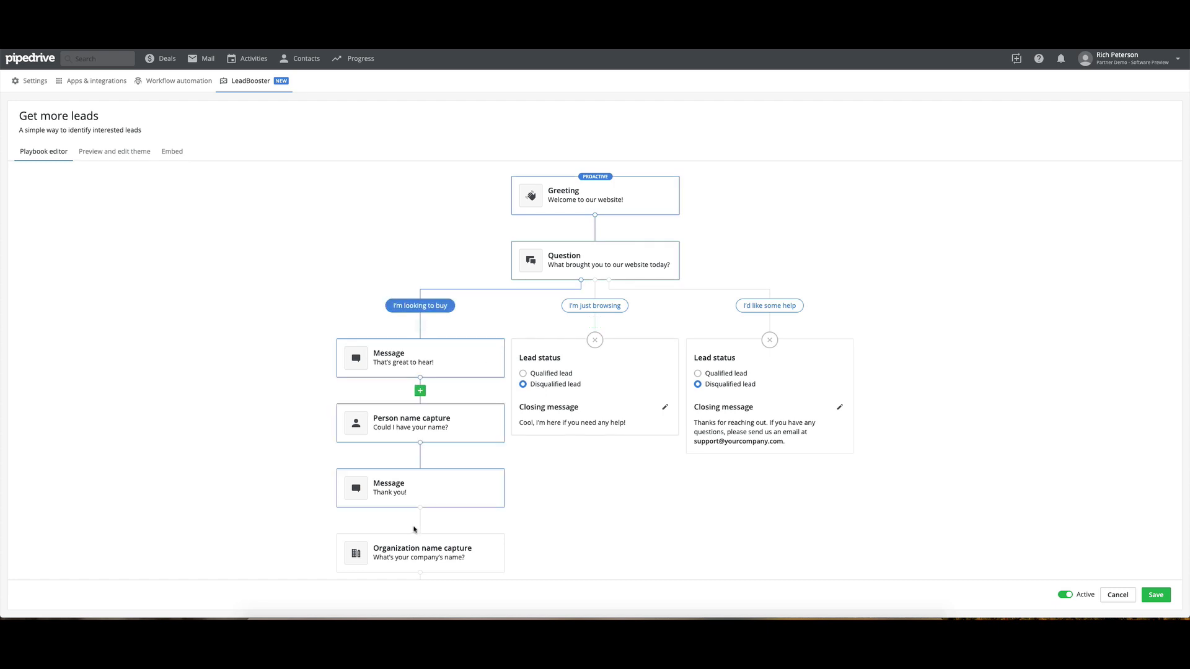
- Keep Email as the capture type in the buyer branch's capture step and save it
scroll(434, 322, "down", 4)
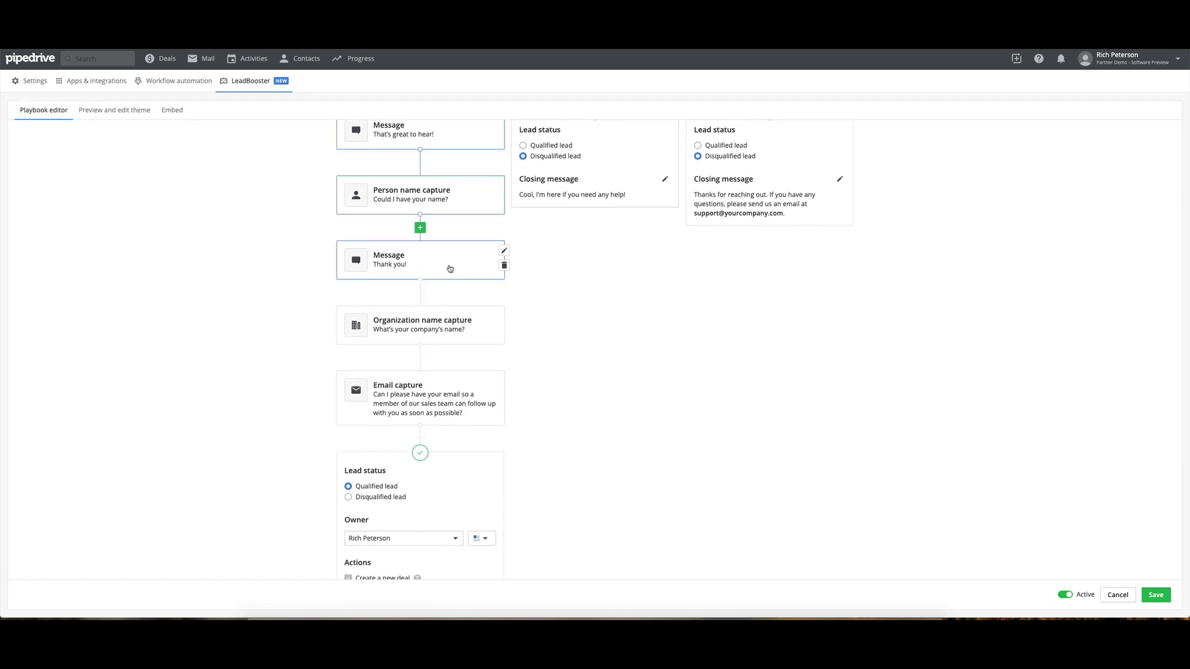
scroll(444, 331, "down", 1)
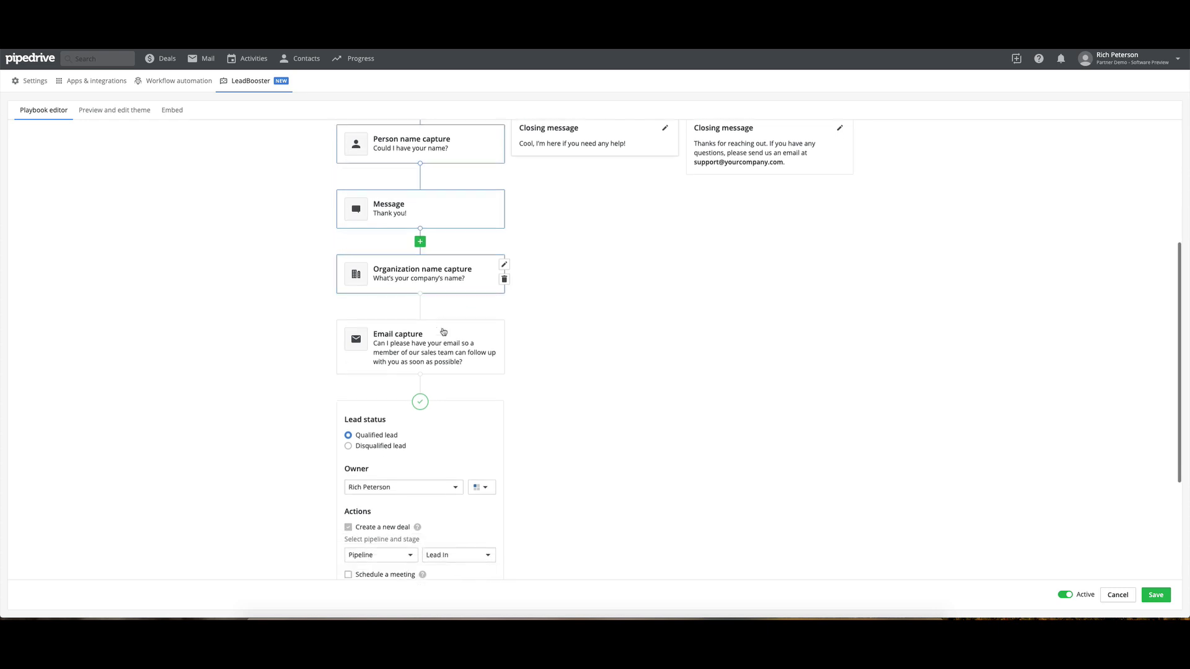
scroll(453, 364, "down", 1)
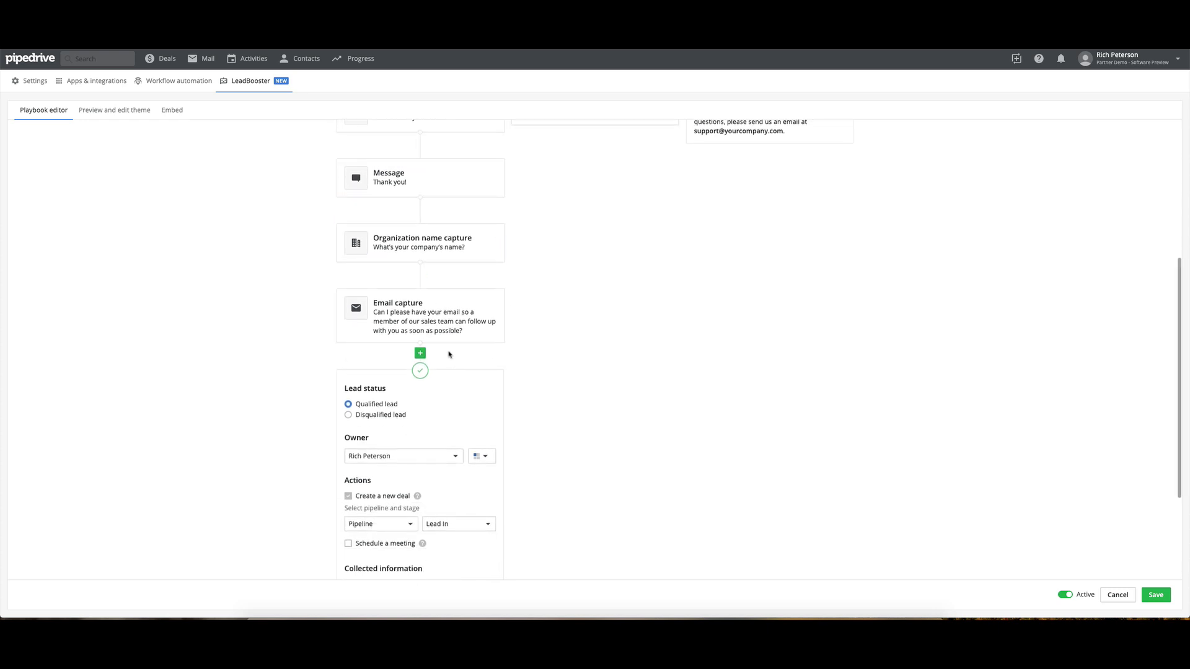
scroll(489, 313, "down", 1)
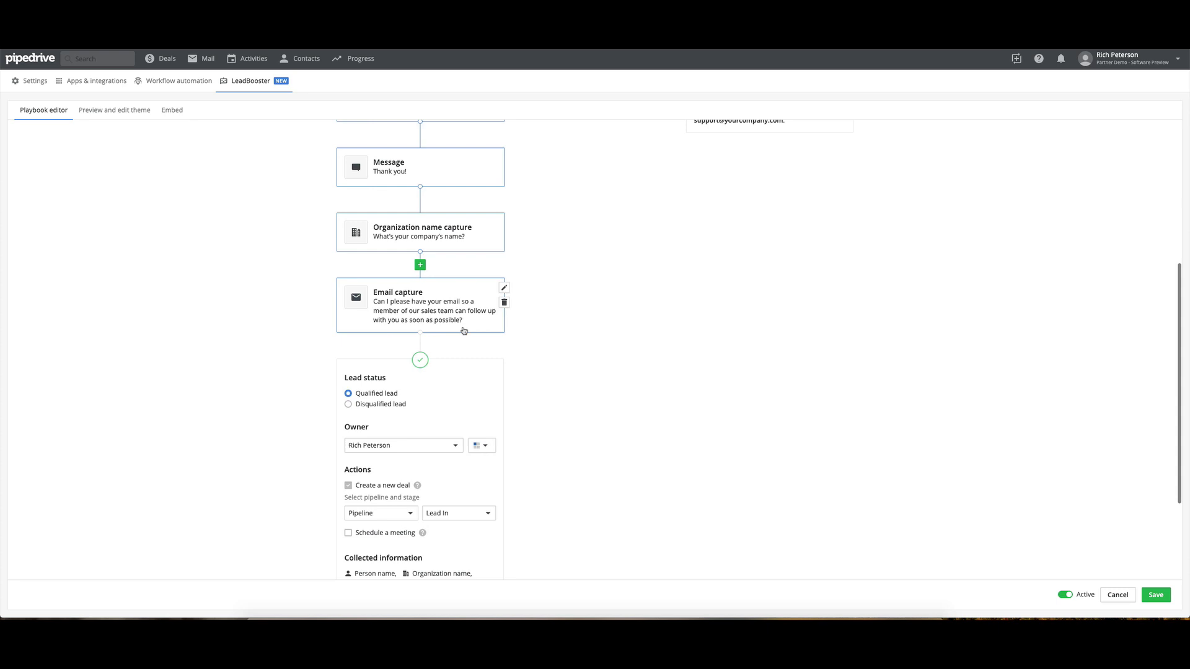
left_click(505, 261)
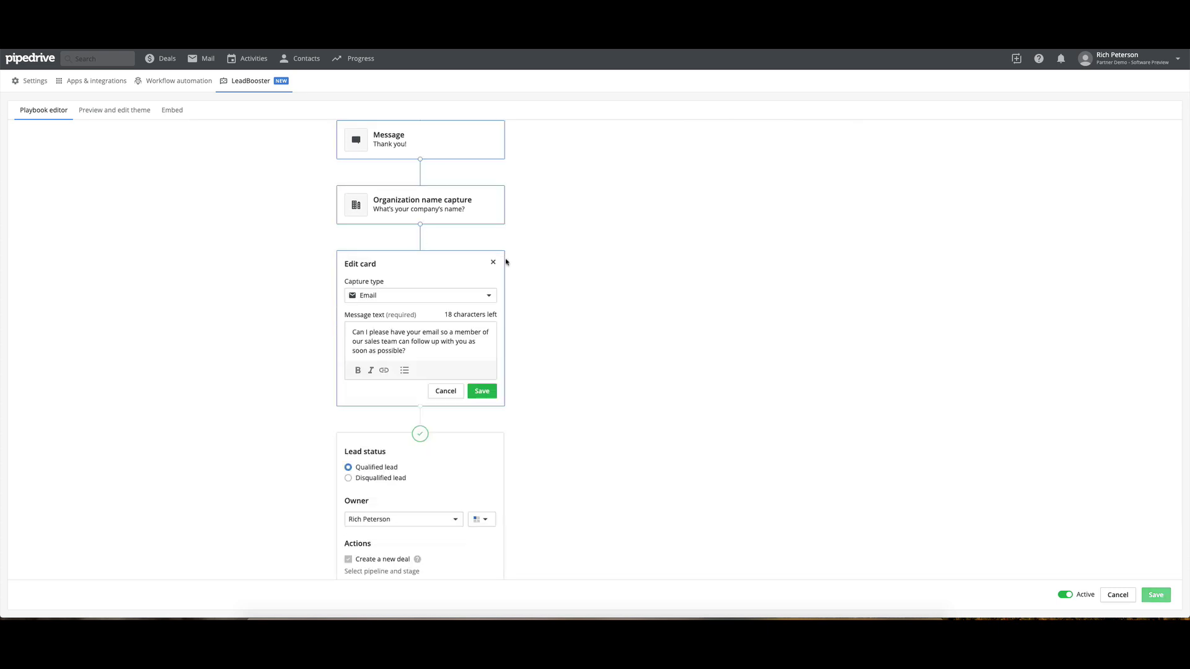
left_click(379, 296)
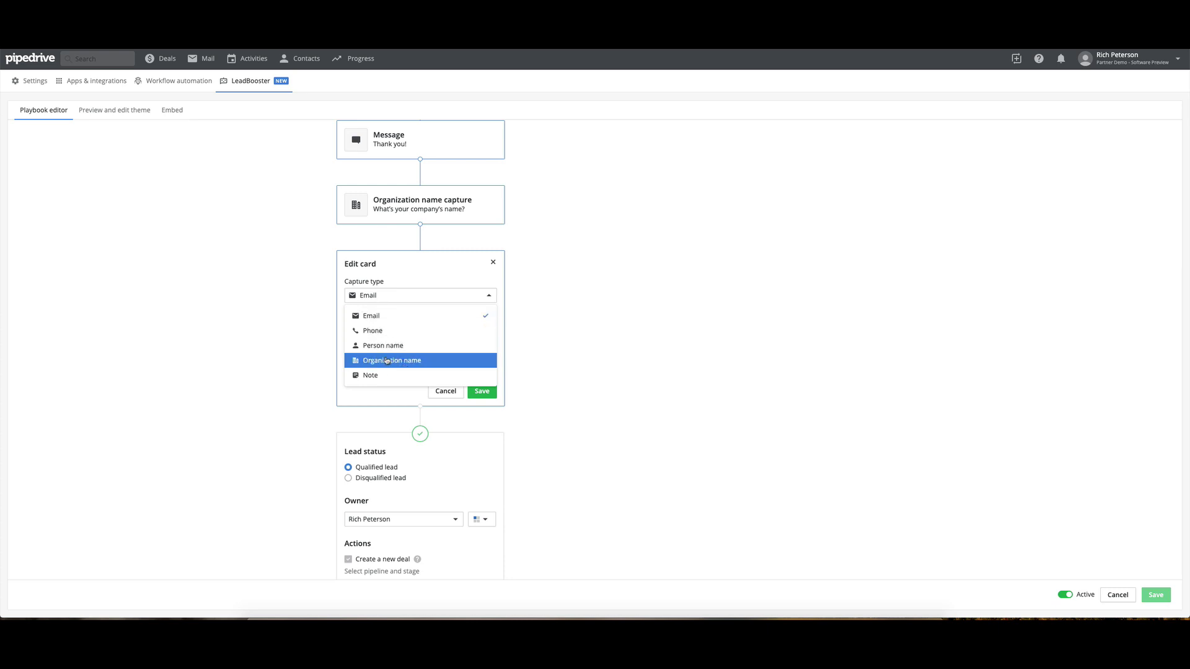
left_click(376, 317)
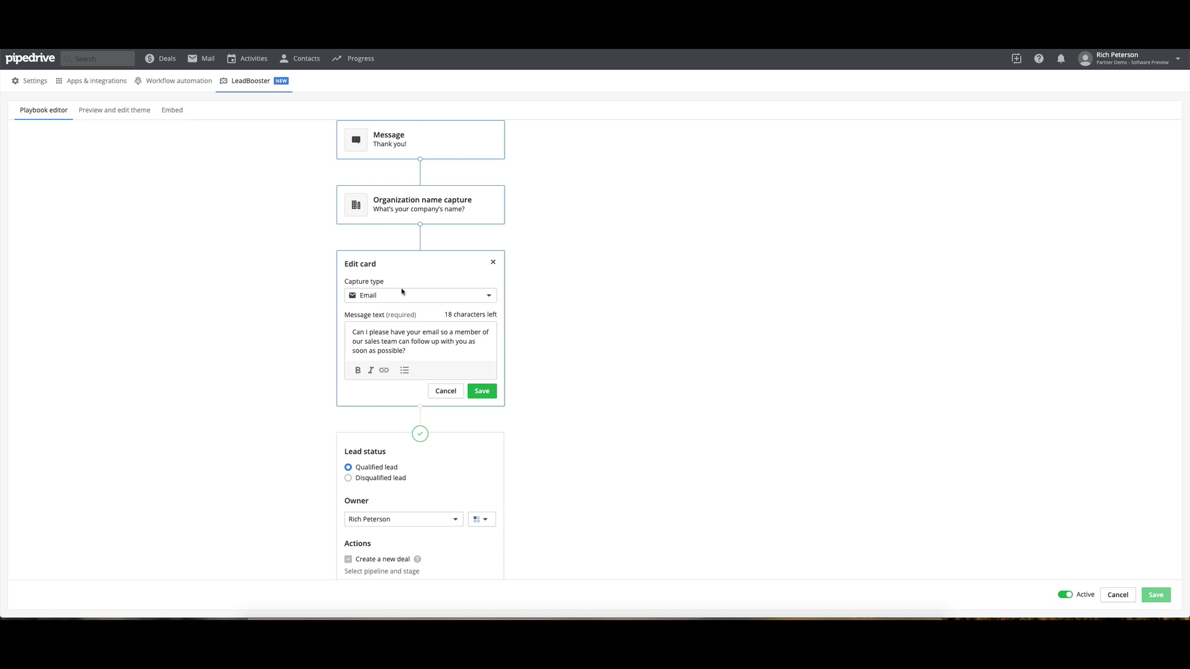
left_click(480, 391)
- Leave the qualified lead's pipeline unchanged and switch Schedule a meeting on, then off again
scroll(426, 379, "down", 2)
scroll(426, 379, "down", 1)
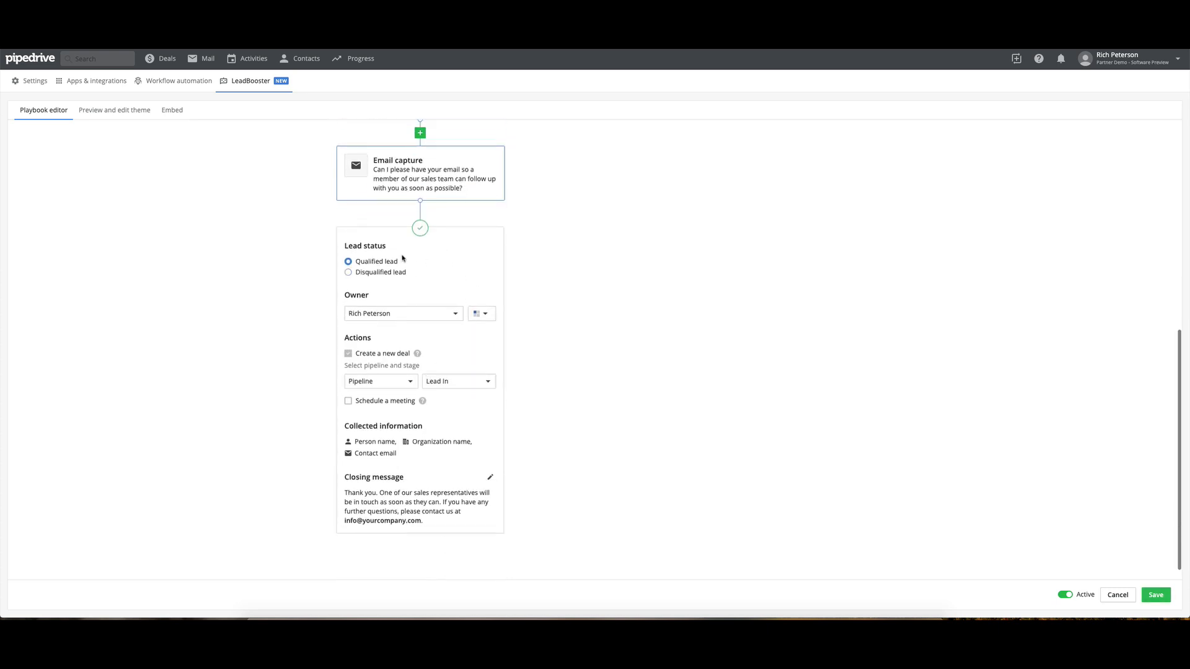
scroll(449, 333, "down", 1)
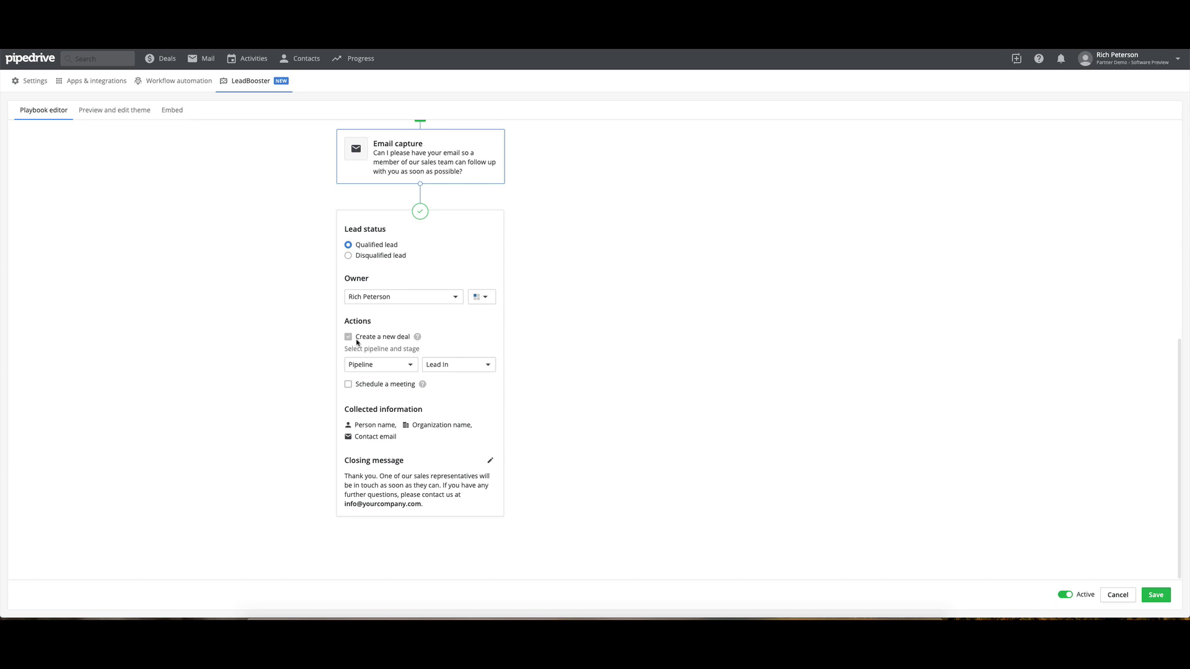
left_click(400, 368)
left_click(401, 368)
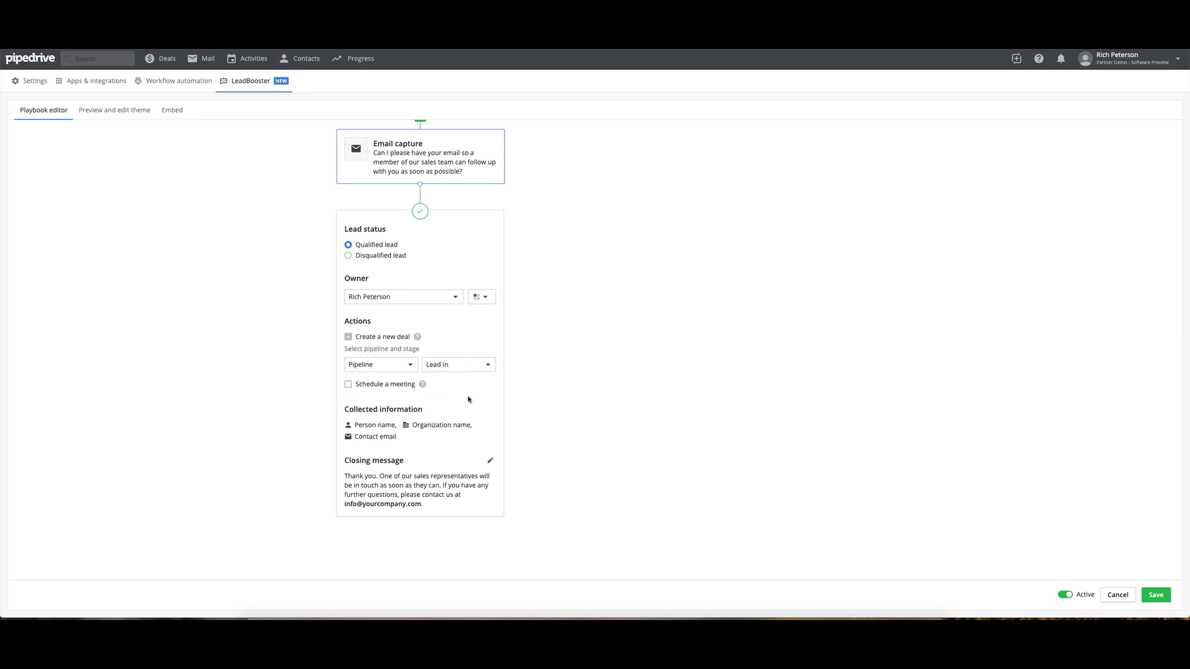
left_click(348, 384)
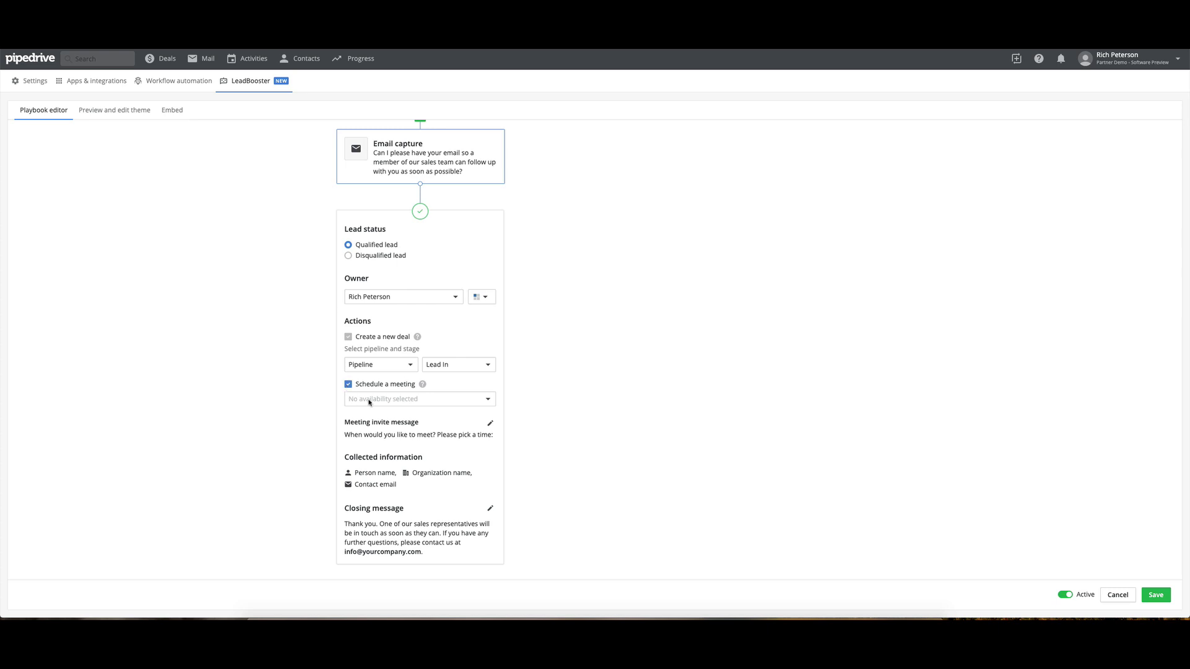
left_click(369, 402)
left_click(349, 386)
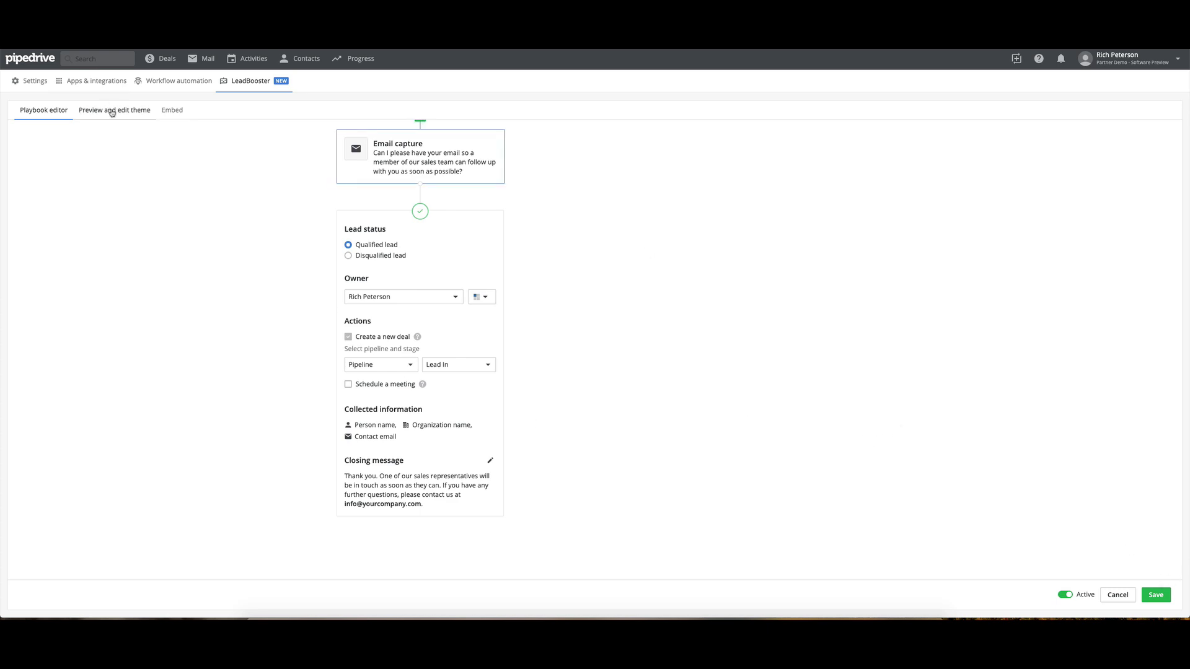
- Confirm the red theme under Preview and edit theme, then save the Get more leads playbook
left_click(113, 111)
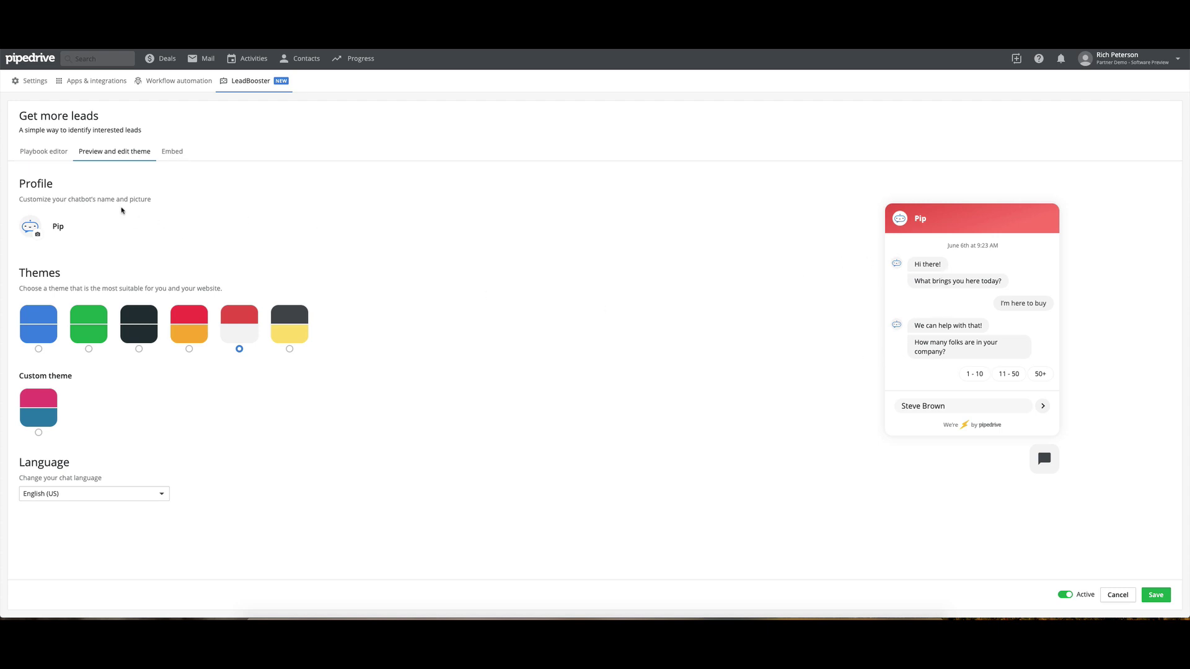
mouse_move(54, 241)
left_click(1156, 595)
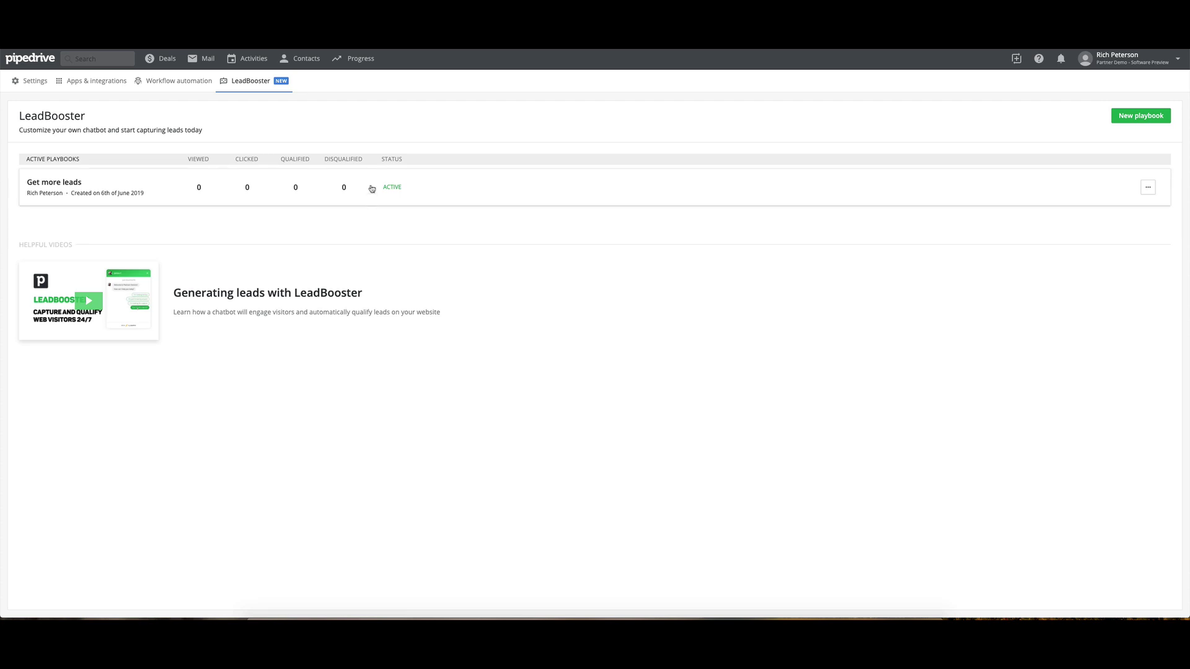
- Show the Get more leads embed code and review the WordPress, Squarespace and Google Tag Manager instructions
left_click(1147, 189)
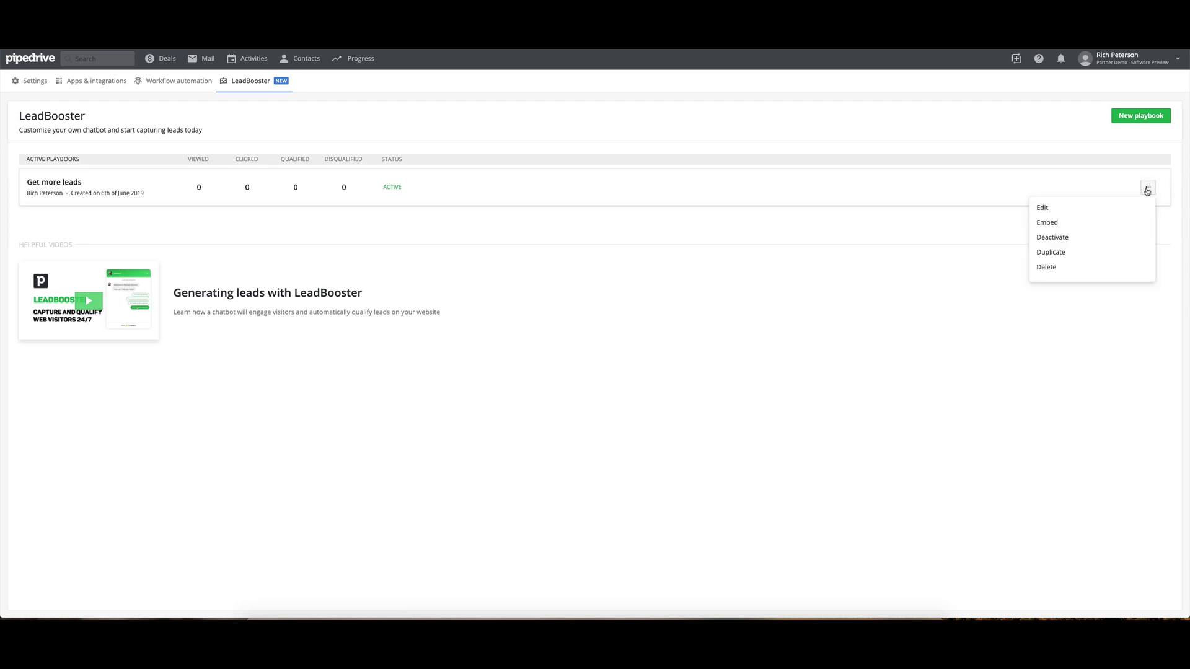
left_click(1052, 223)
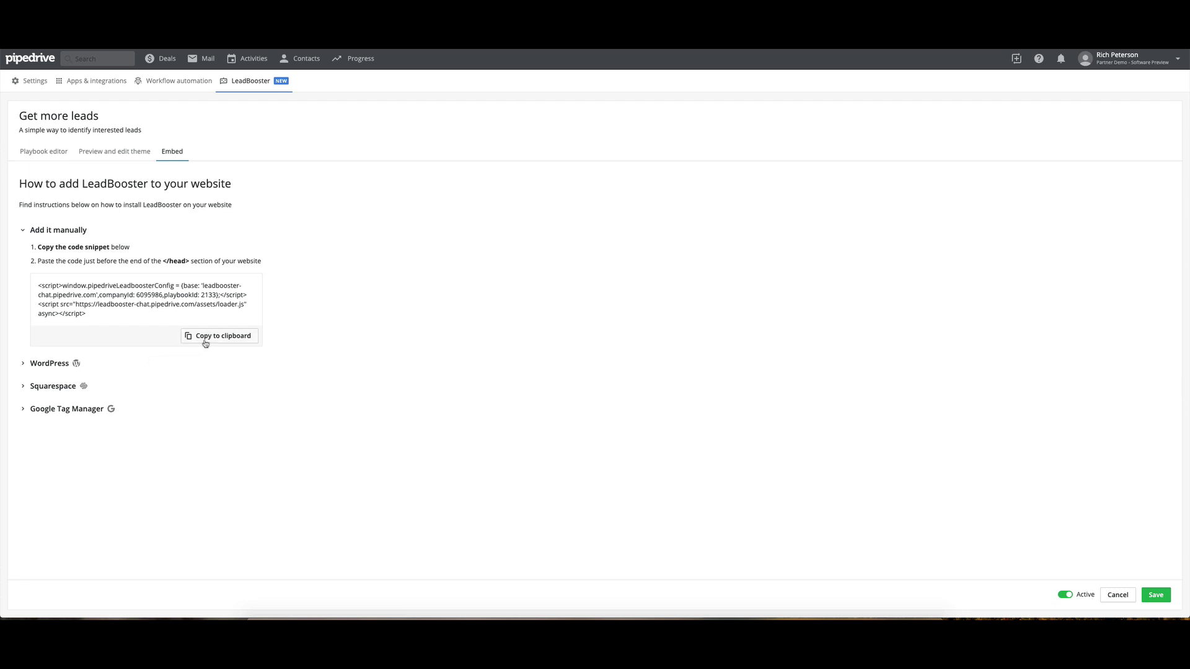
left_click(22, 364)
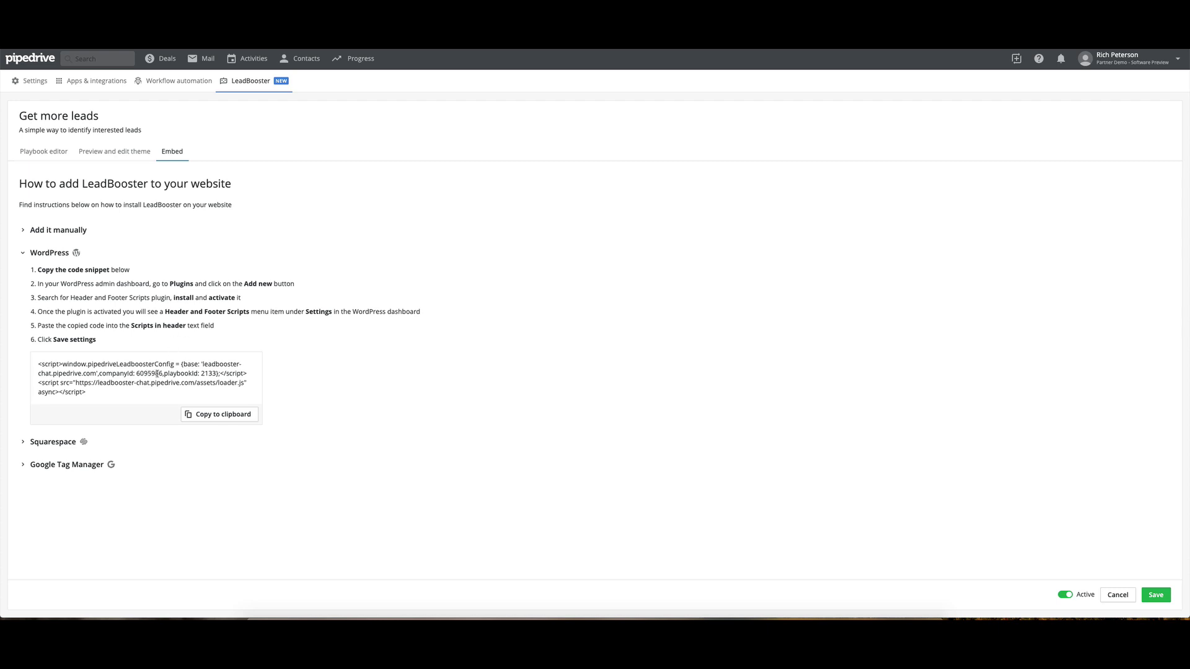
left_click(23, 444)
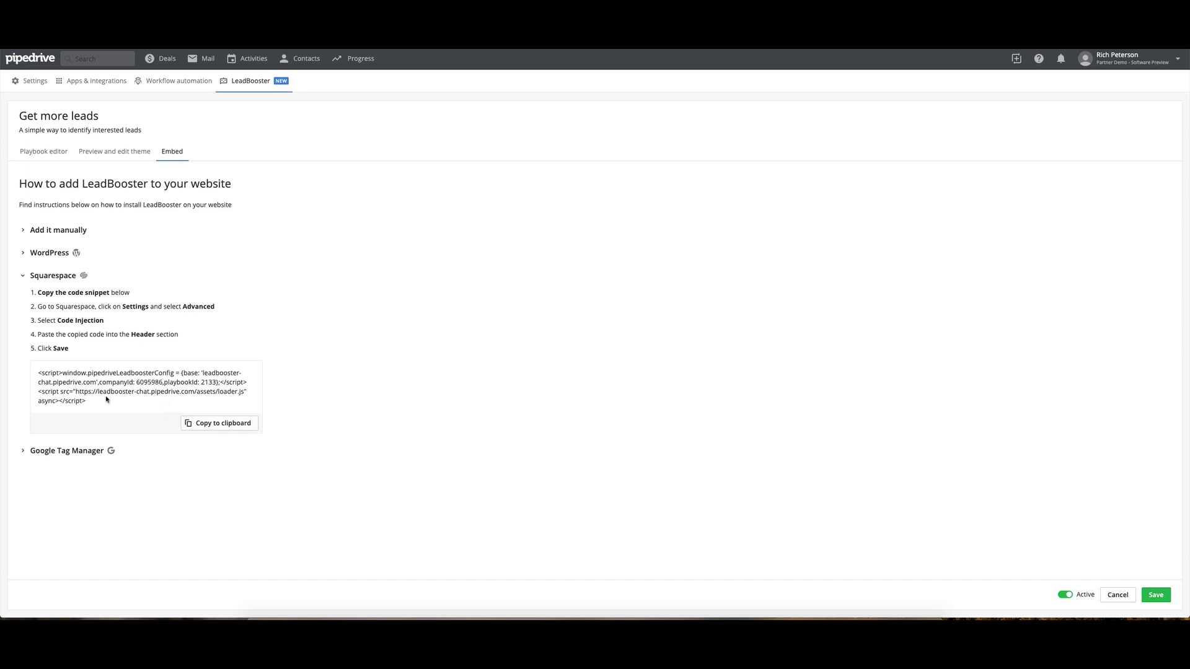
left_click(24, 451)
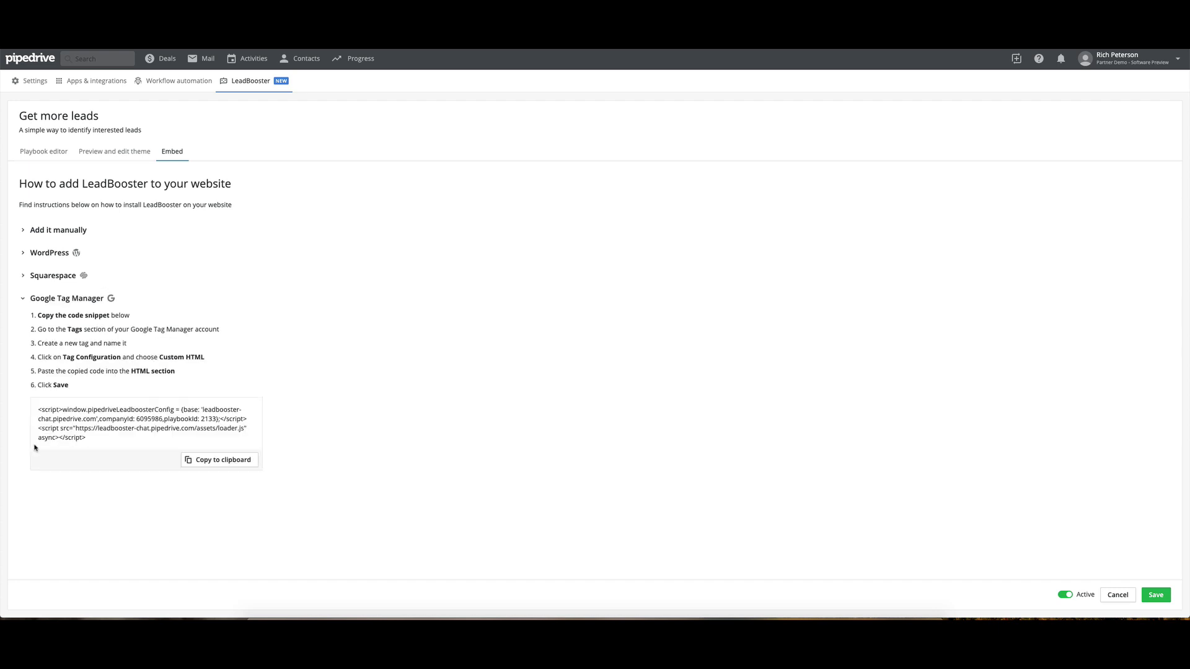
left_click(24, 300)
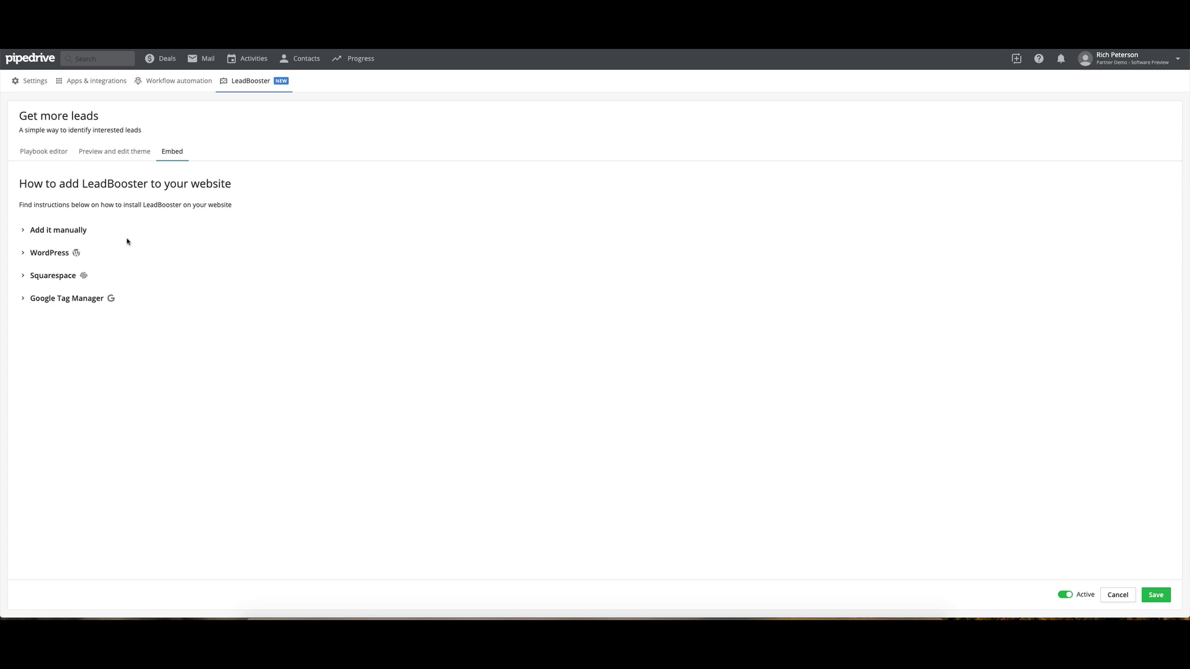
- Open the theme preview and try the red-themed chat's message field
left_click(104, 154)
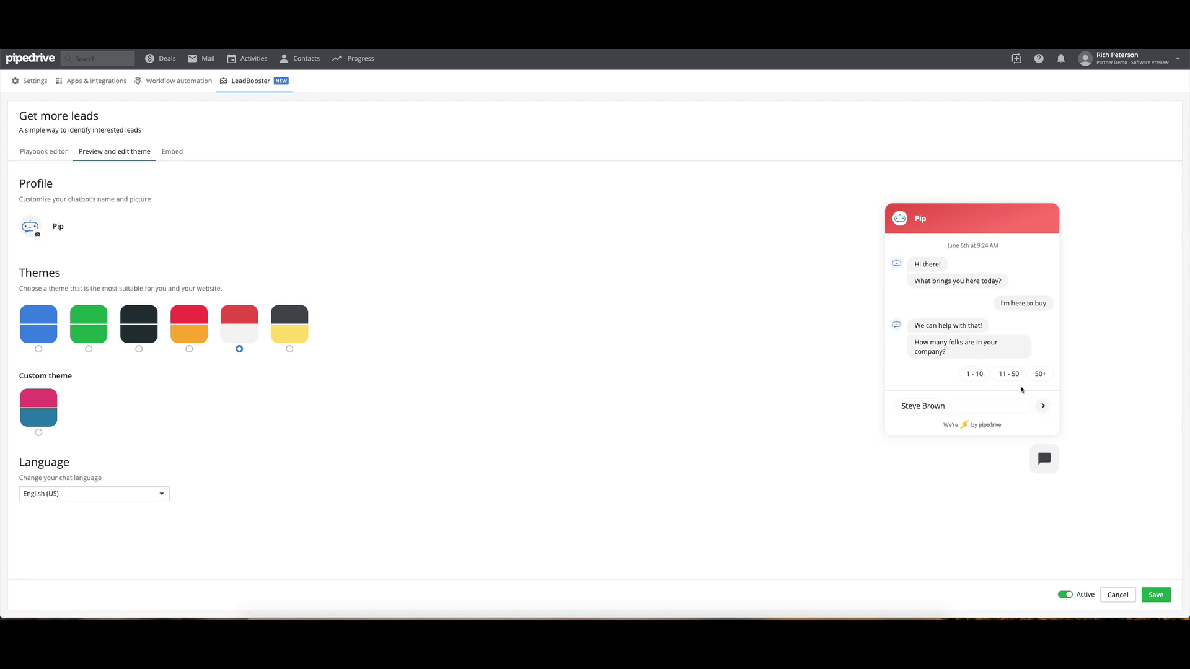
left_click(955, 406)
- Scroll through the playbook flow: greeting, three answer branches, and name, organization and email capture
left_click(41, 154)
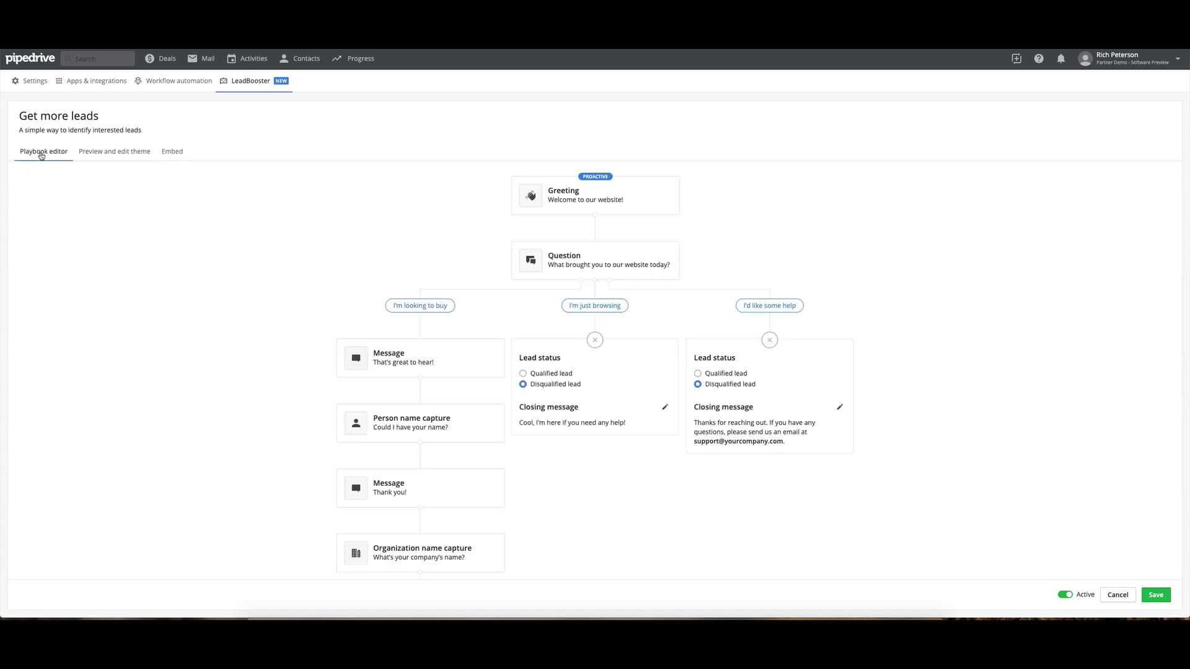
scroll(306, 245, "down", 2)
scroll(306, 245, "up", 1)
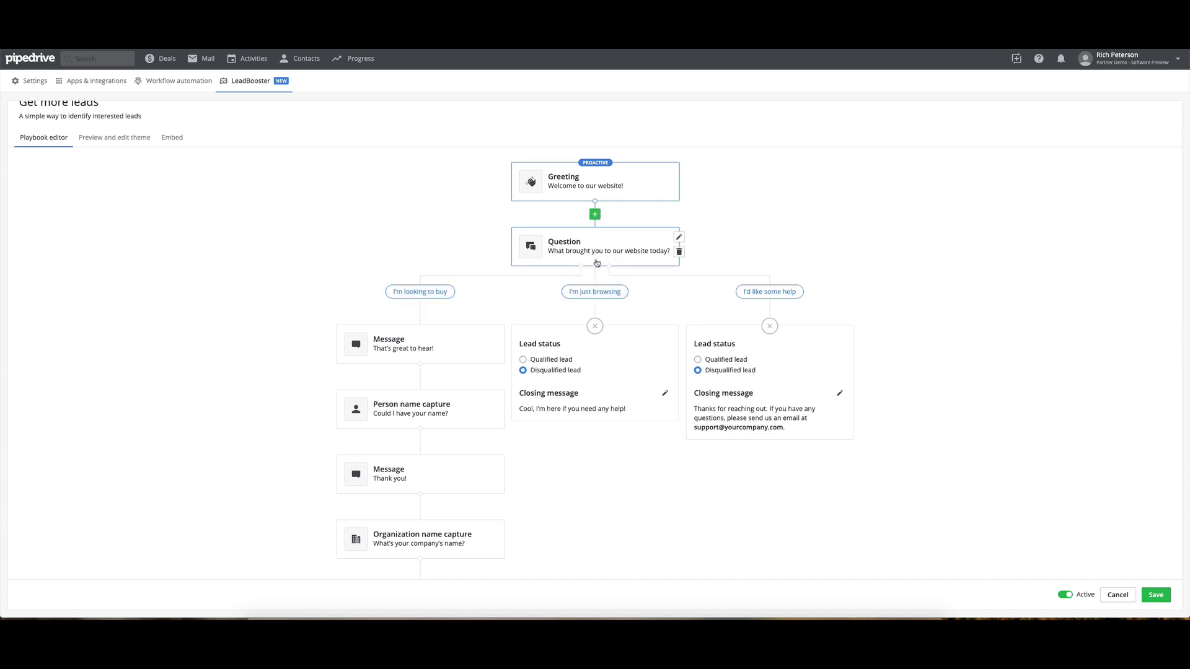
scroll(401, 292, "down", 1)
scroll(401, 291, "down", 2)
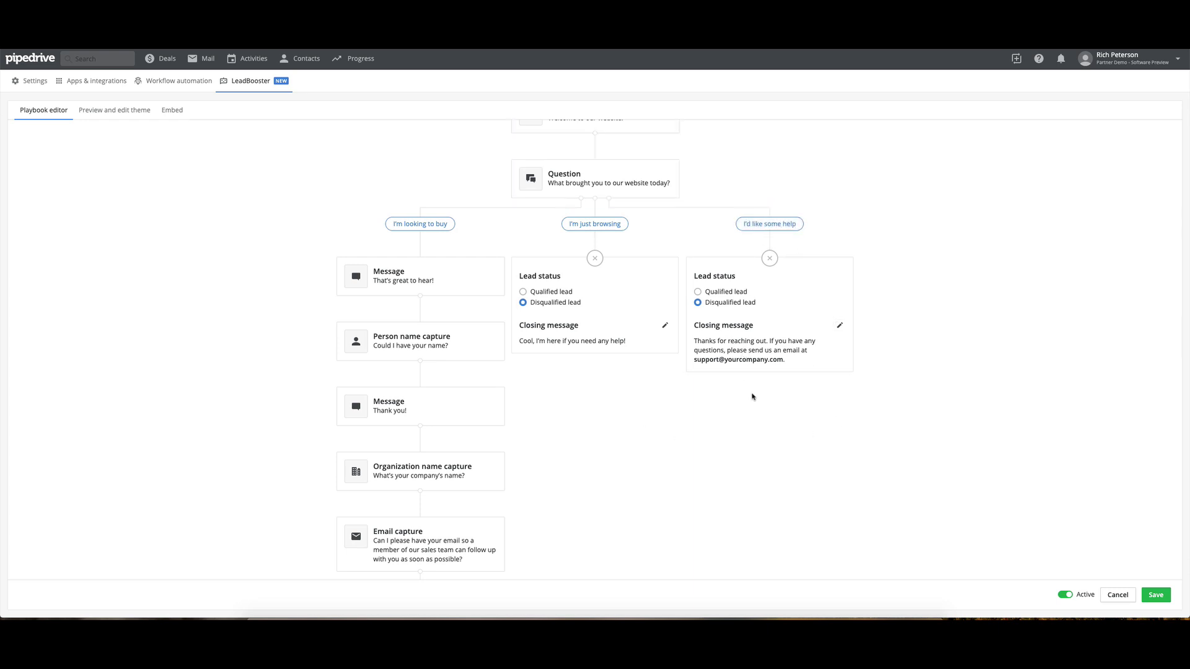
- Cancel out of the playbook editor back to the LeadBooster playbook list
left_click(1118, 595)
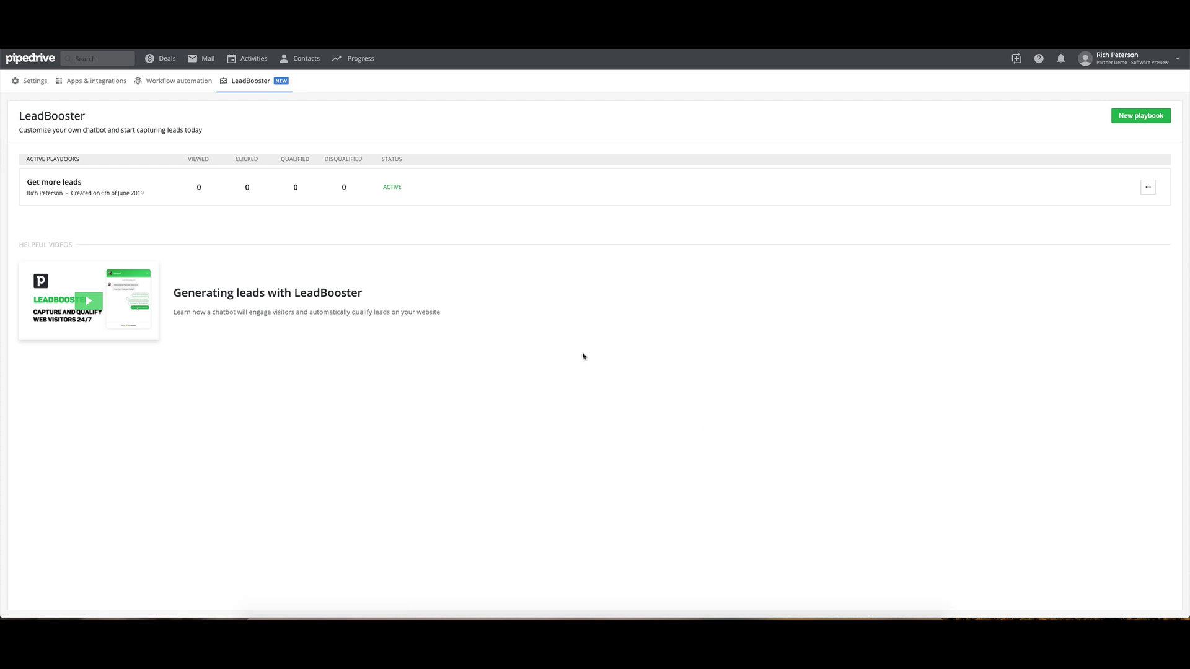